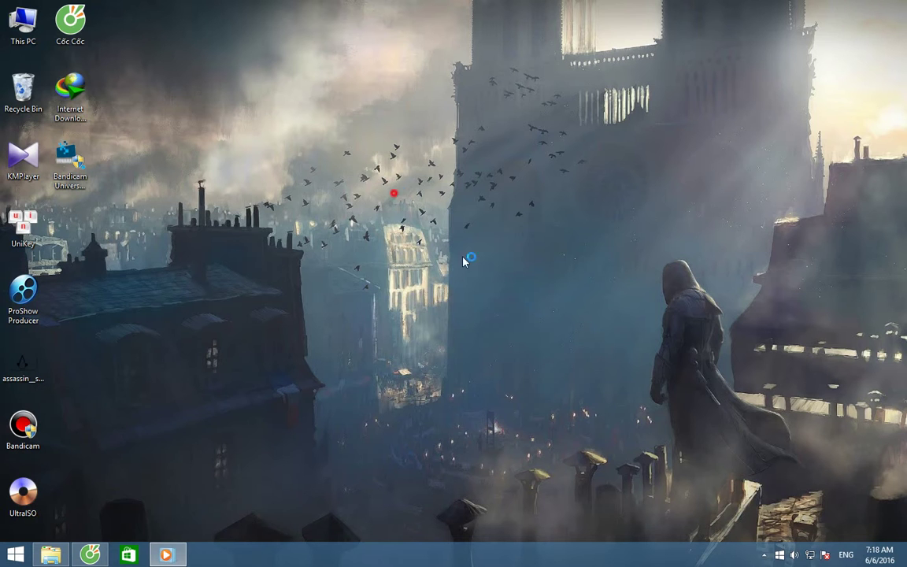
Step: Dismiss the Grand Theft Auto SA error about the required DirectX version
left_click_drag(749, 370, 247, 156)
left_click_drag(457, 304, 268, 183)
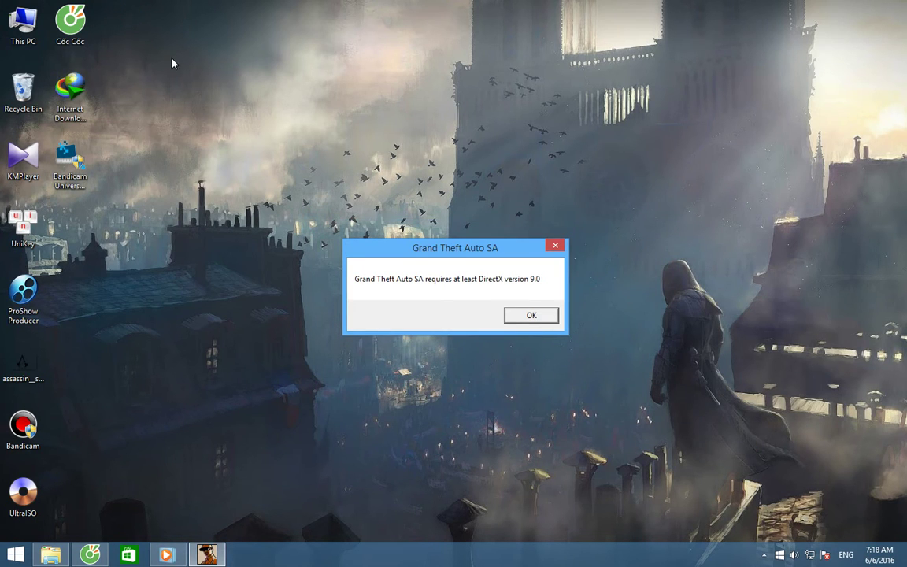
key("Return")
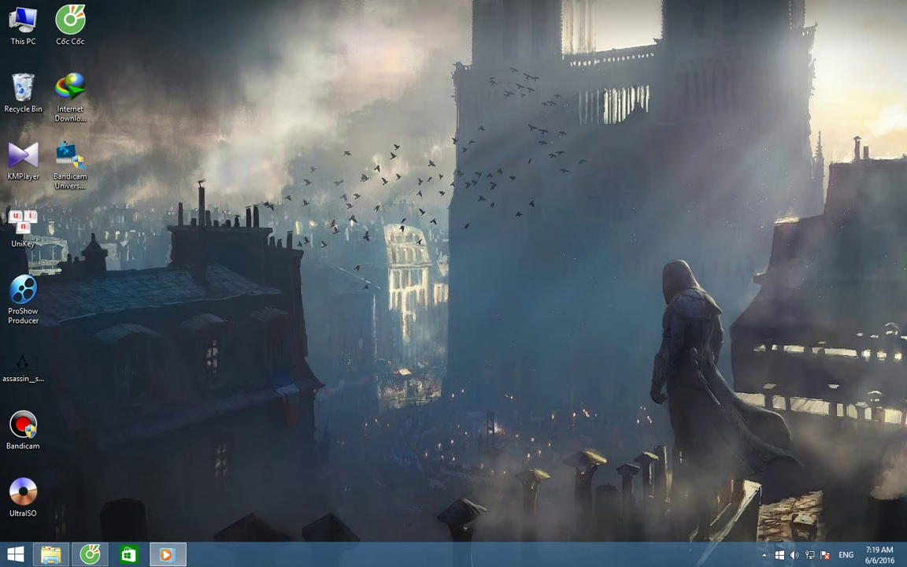
left_click_drag(263, 171, 330, 188)
left_click_drag(360, 249, 229, 123)
Step: Open the Windows Features dialog from the Programs category of Control Panel
mouse_move(906, 4)
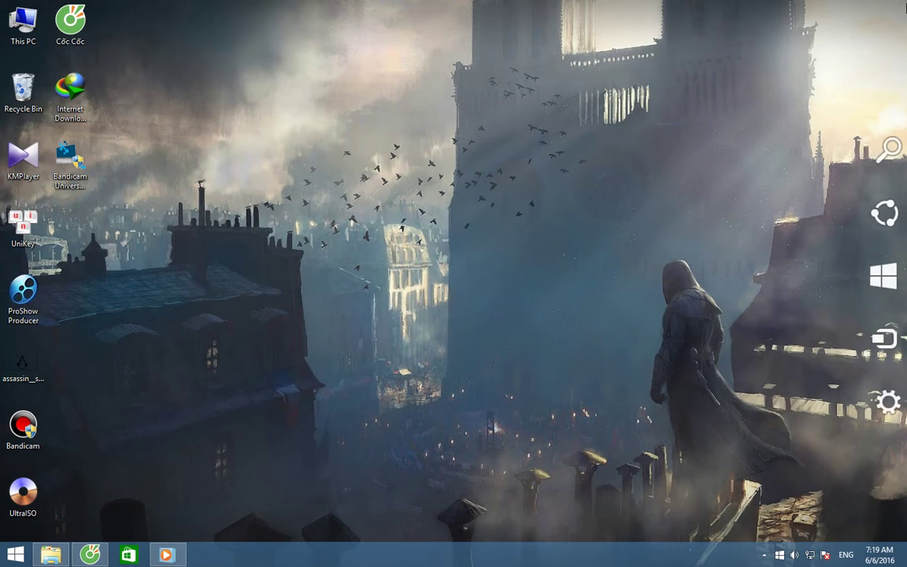
left_click(881, 406)
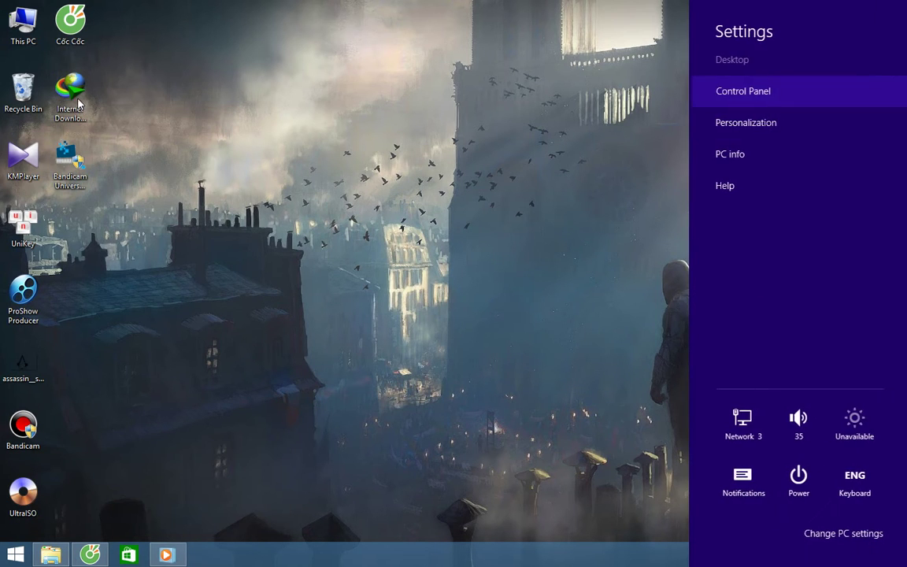
left_click(790, 91)
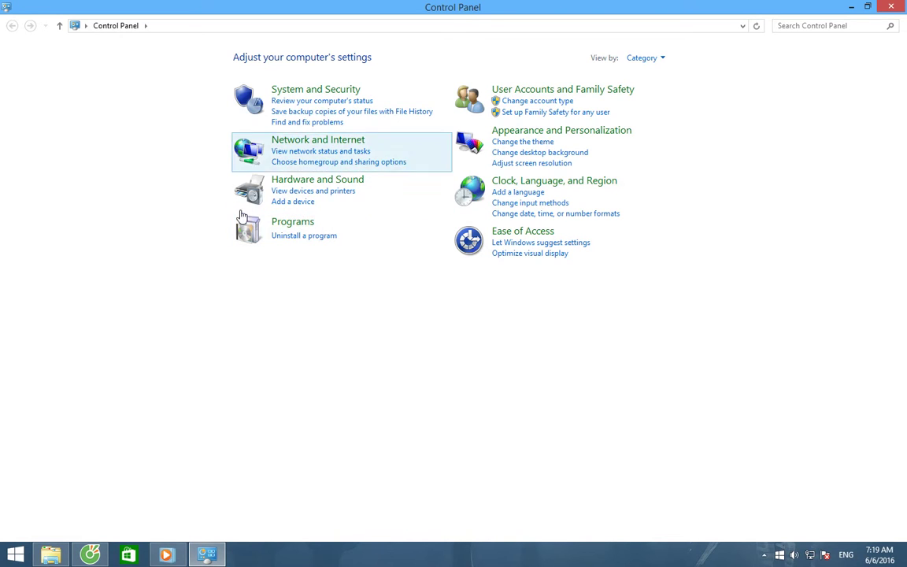
left_click(304, 217)
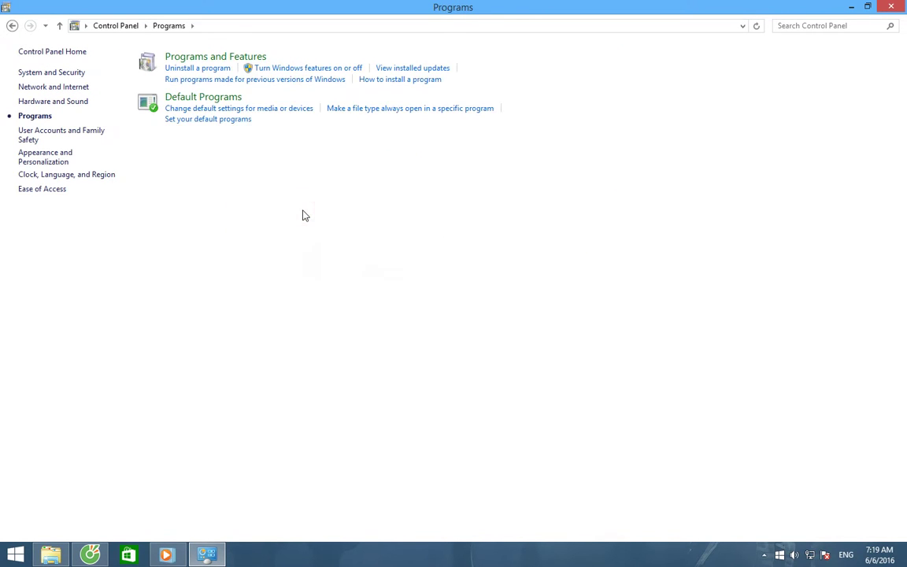
left_click(311, 66)
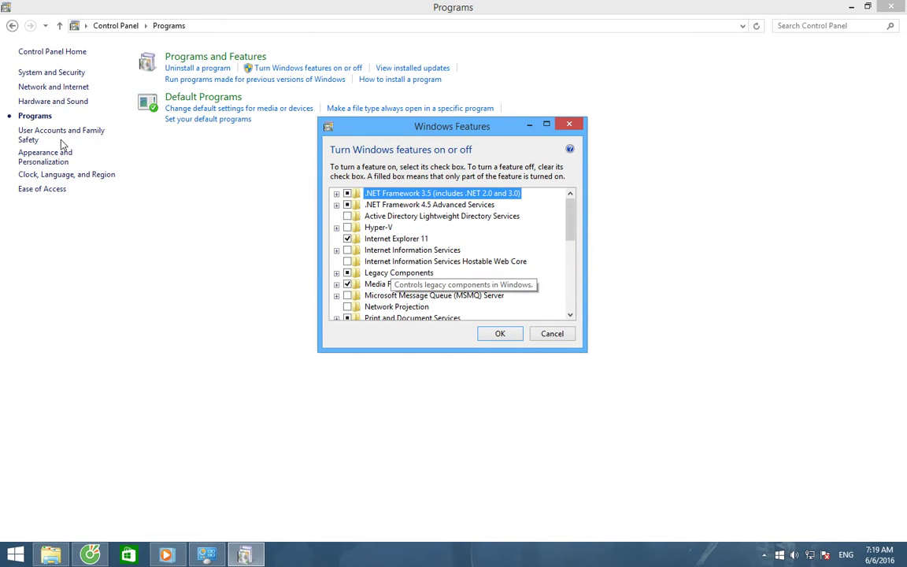
Step: Enable the DirectPlay feature under Legacy Components and apply the change
key("l")
key("Right")
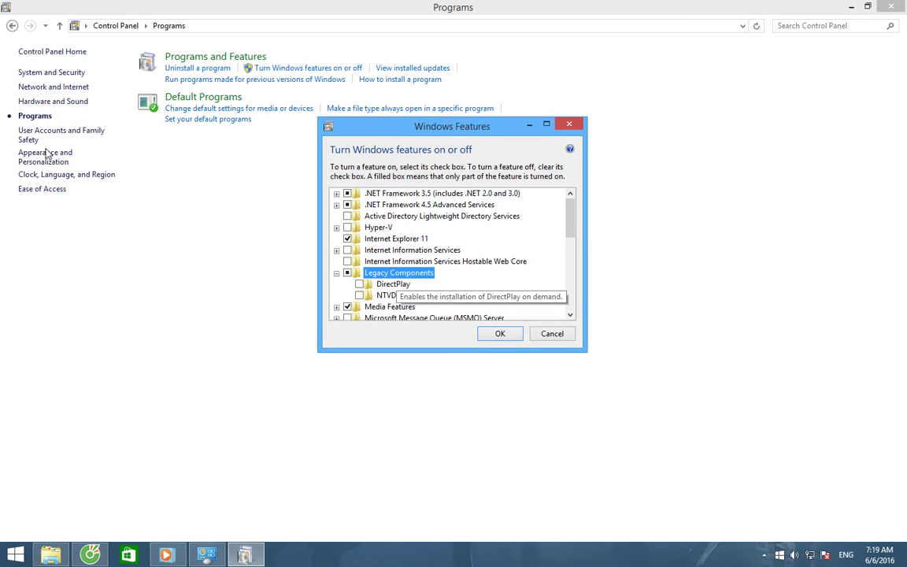
key("Down")
key("space")
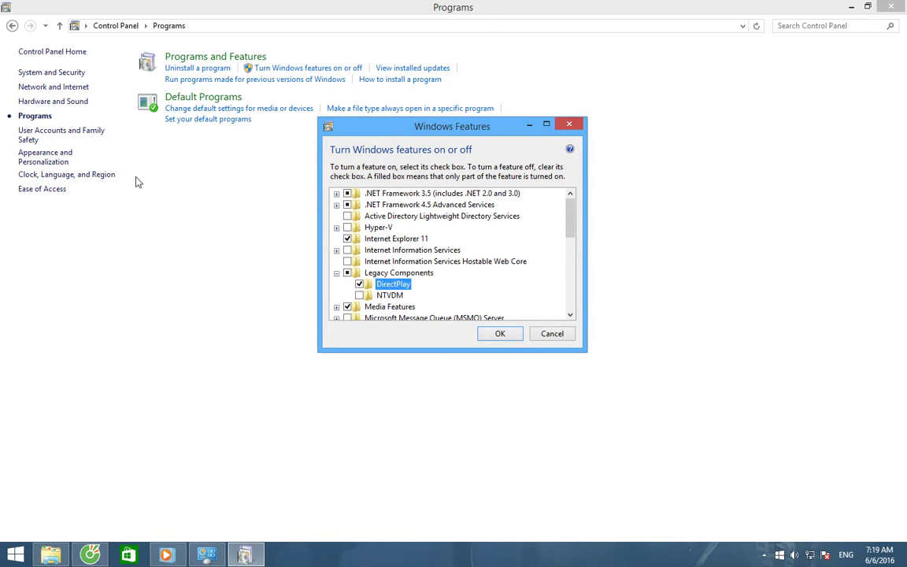
left_click(172, 205)
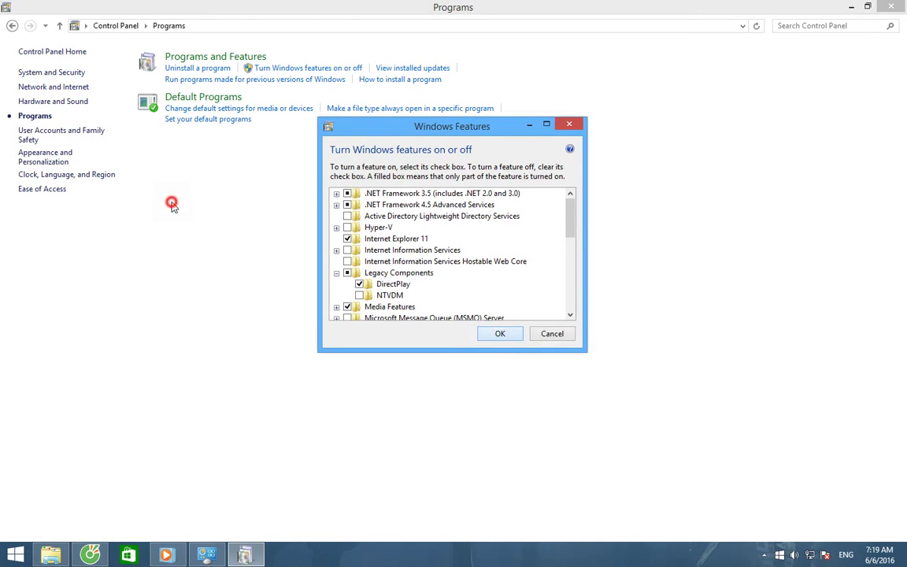
key("Return")
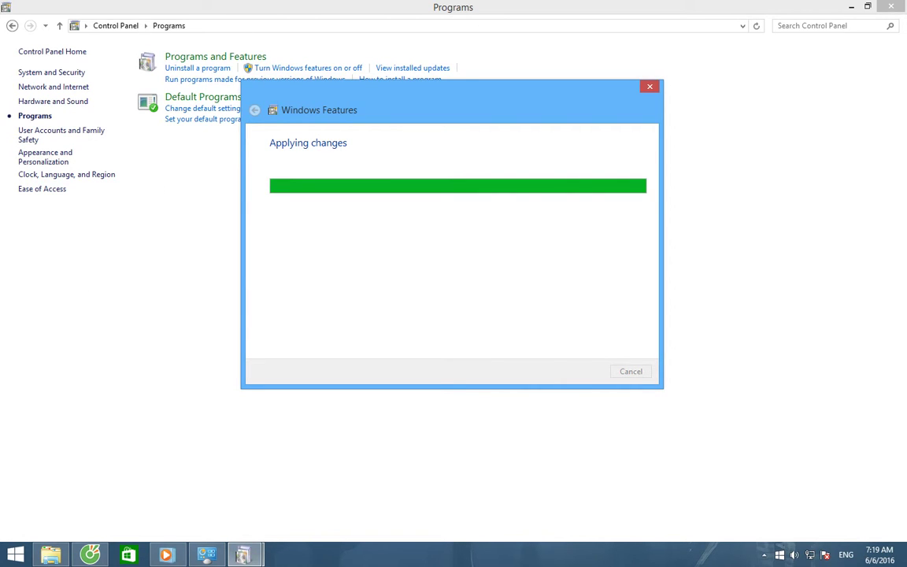
left_click(51, 555)
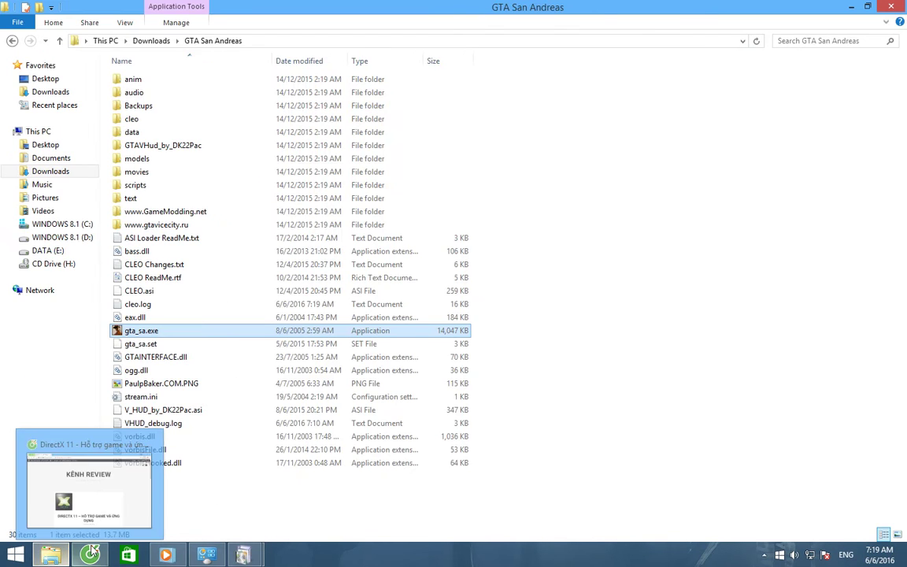
mouse_move(244, 552)
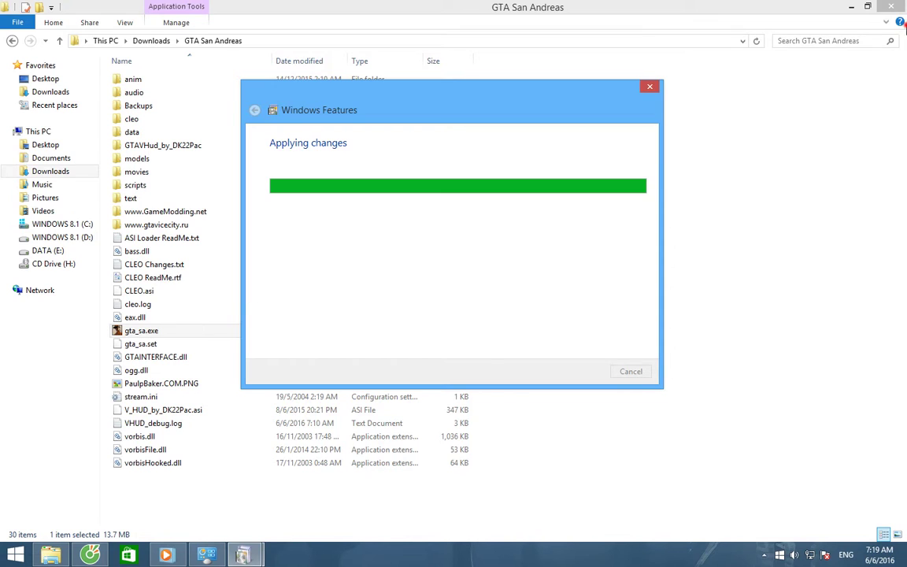
key("super+d")
right_click(430, 260)
left_click(463, 294)
right_click(450, 271)
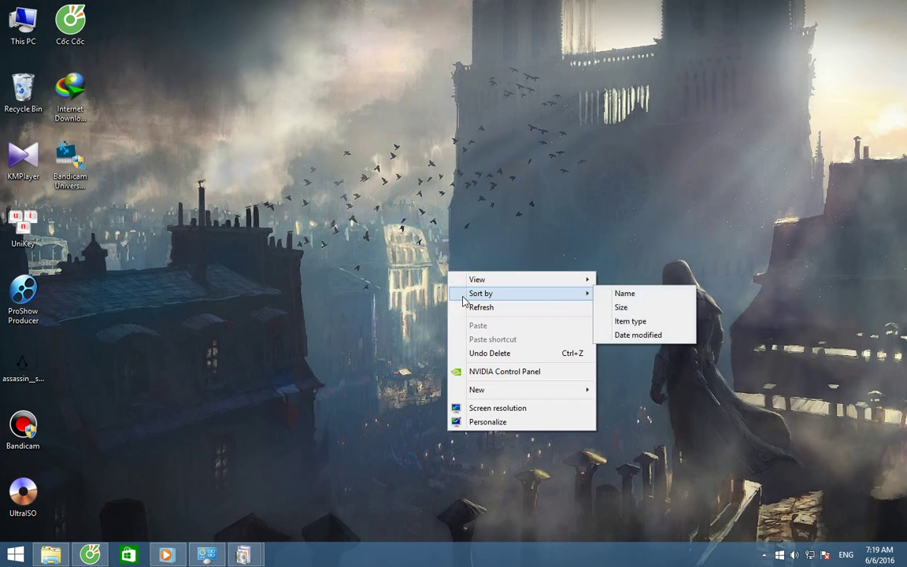
left_click(471, 305)
left_click(299, 493)
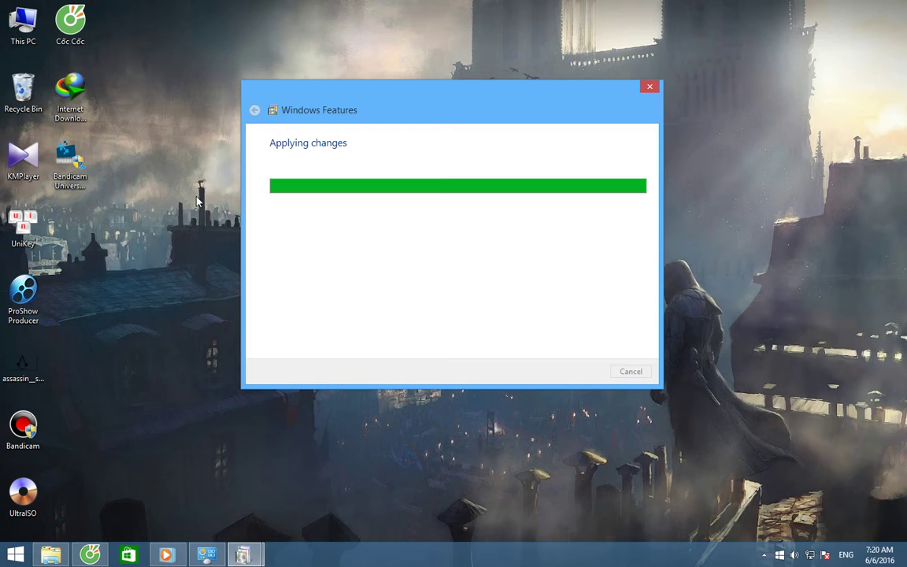
left_click(476, 468)
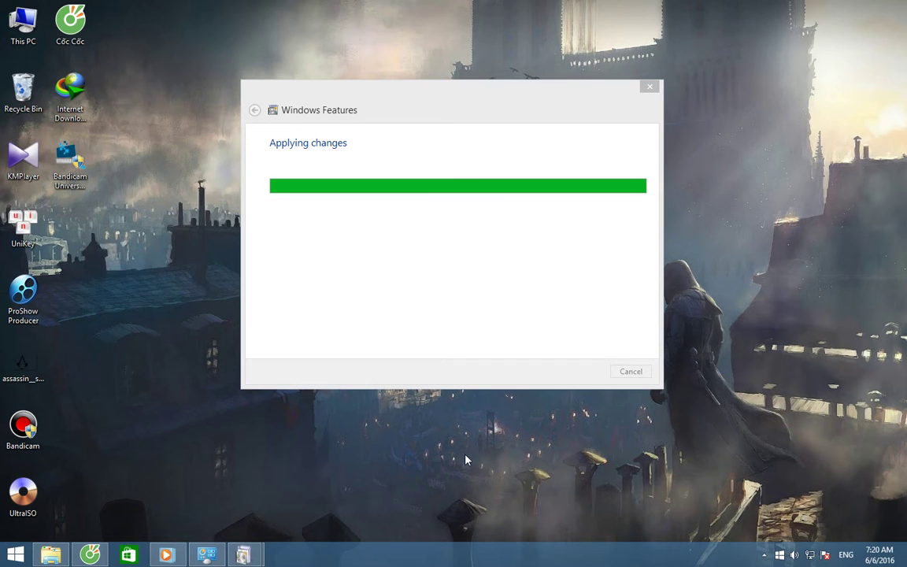
left_click(247, 204)
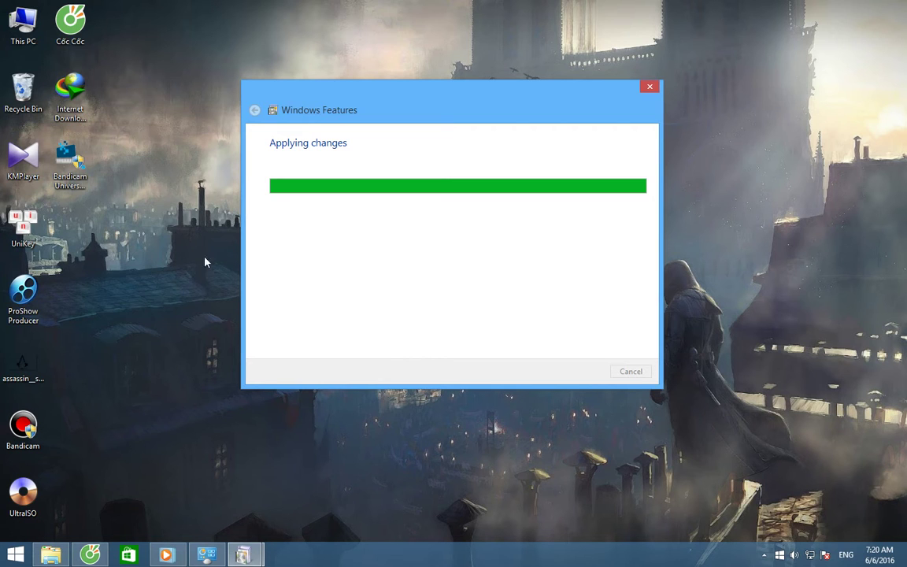
Step: Close the completed Windows Features window and launch gta_sa.exe from the GTA San Andreas folder
mouse_move(242, 556)
mouse_move(51, 555)
left_click(49, 505)
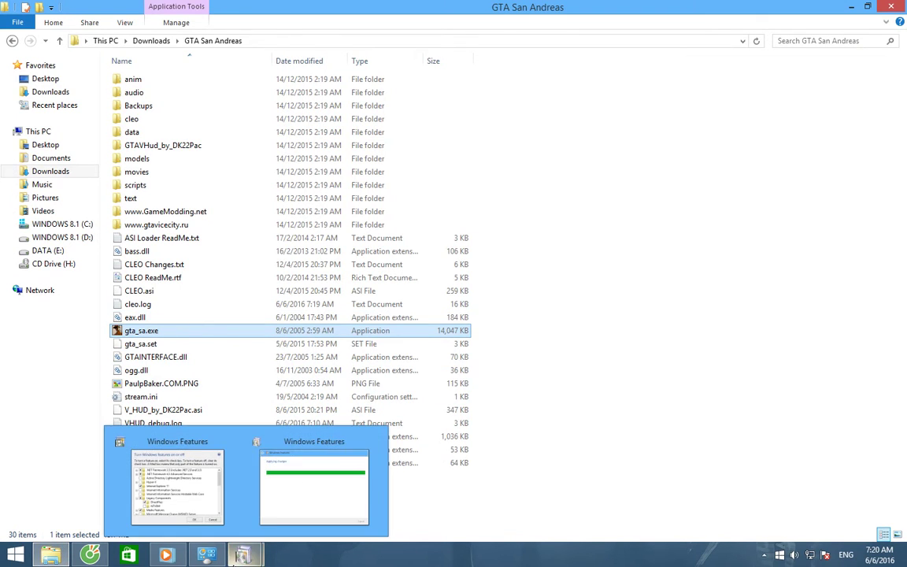
left_click(207, 493)
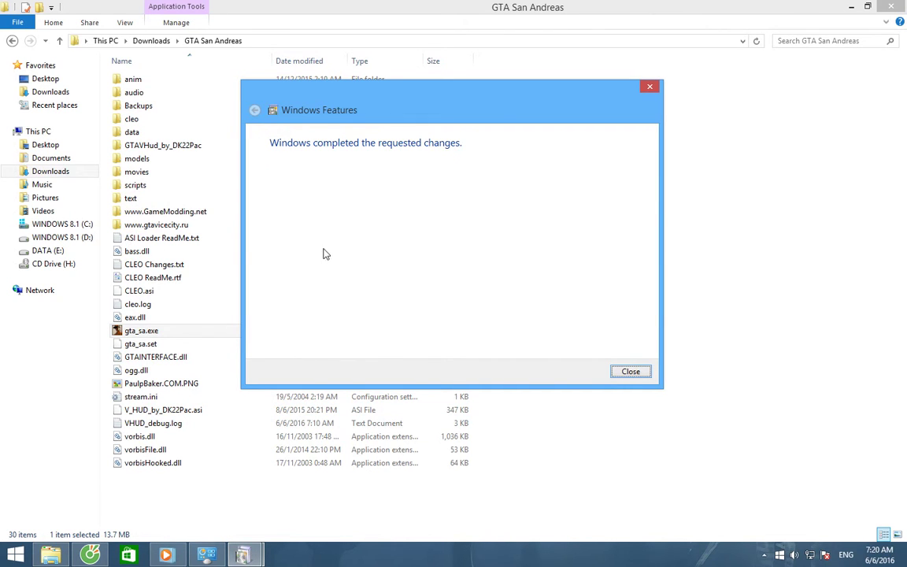
key("Return")
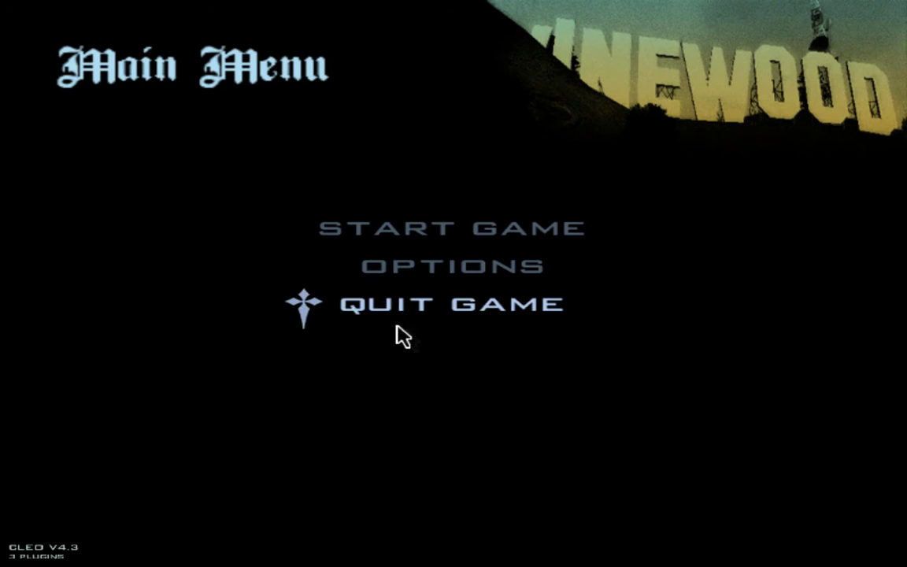
Step: Check the Start Game options in the game's main menu and quit the game
left_click(423, 232)
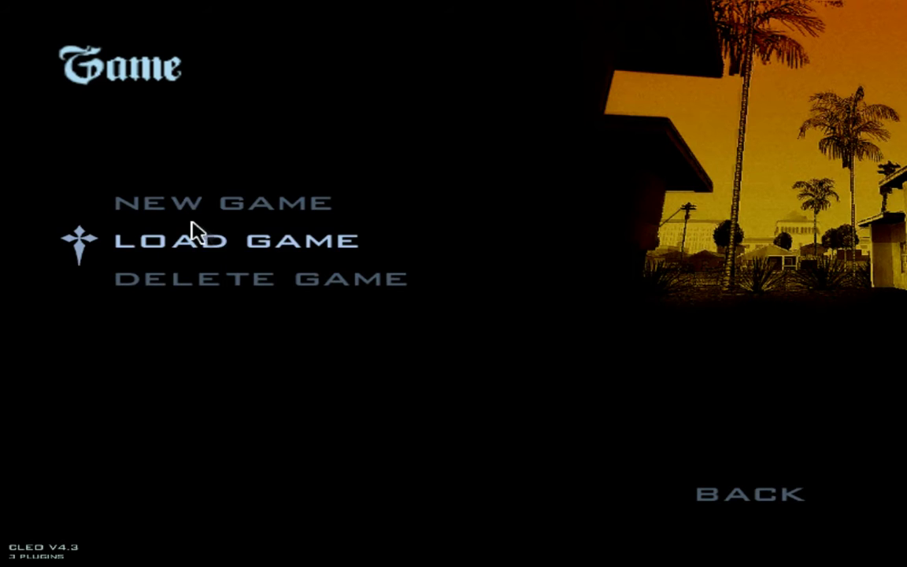
left_click(718, 496)
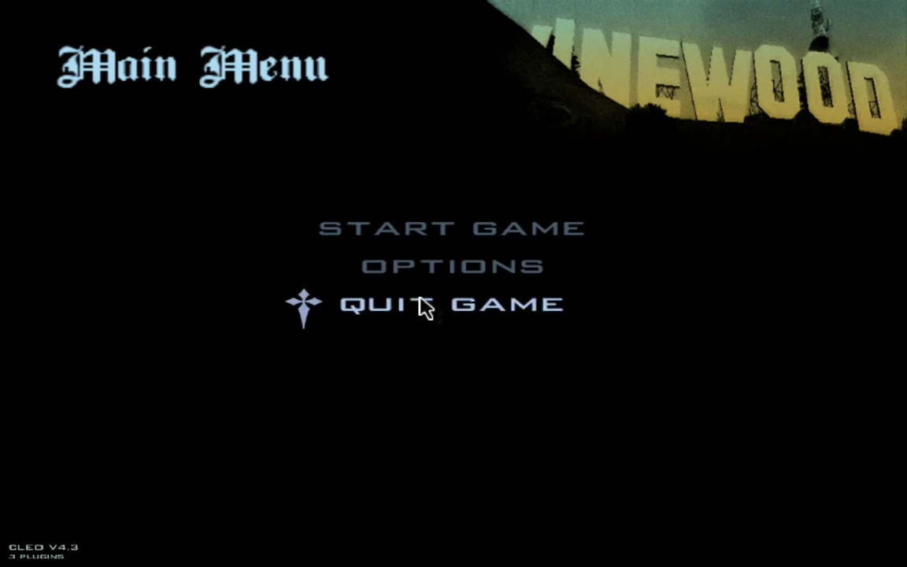
left_click(421, 312)
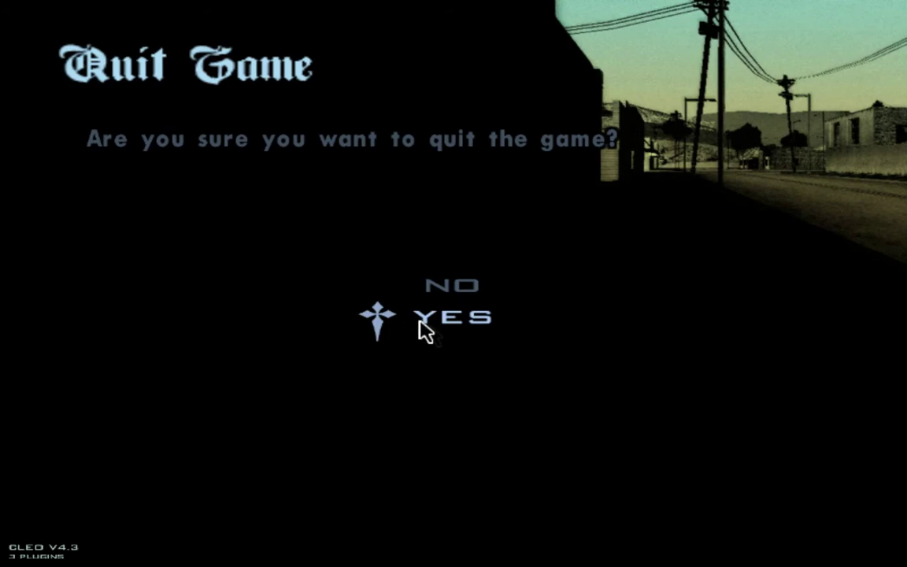
left_click(420, 323)
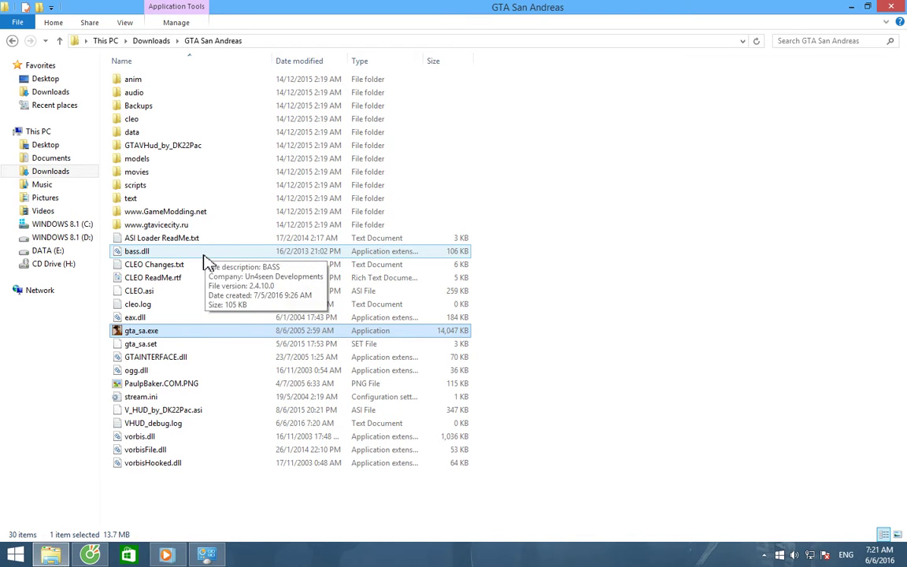
Step: Minimize the GTA San Andreas folder window and close Control Panel
left_click(852, 7)
left_click(497, 207)
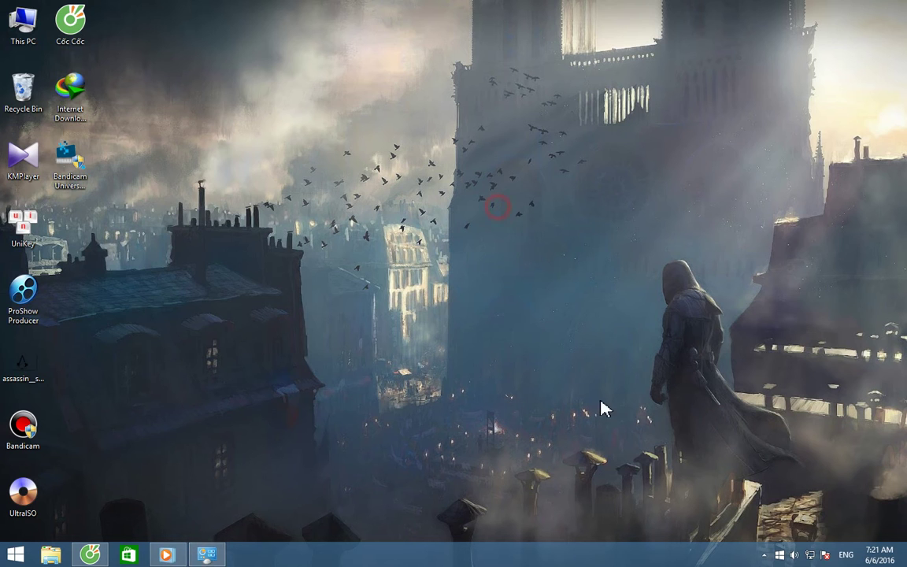
left_click(203, 545)
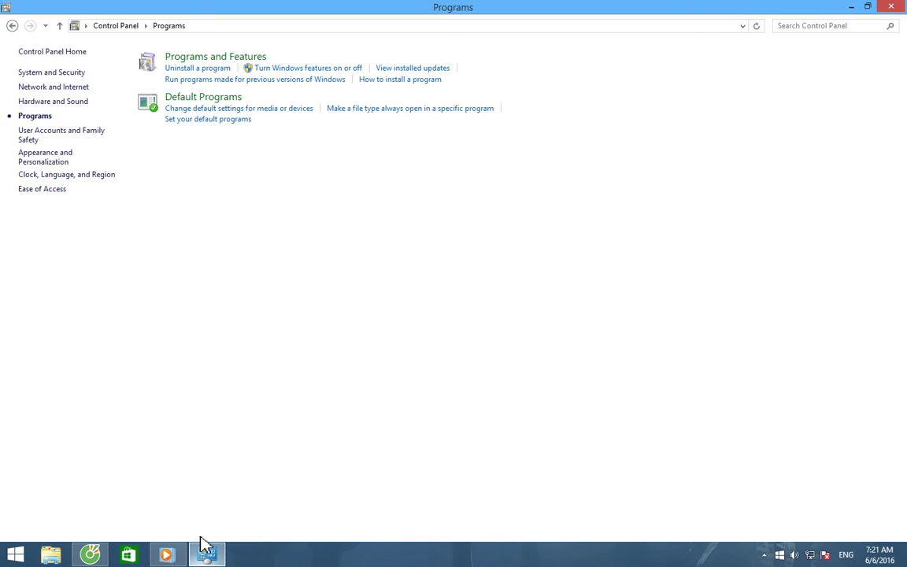
key("alt+F4")
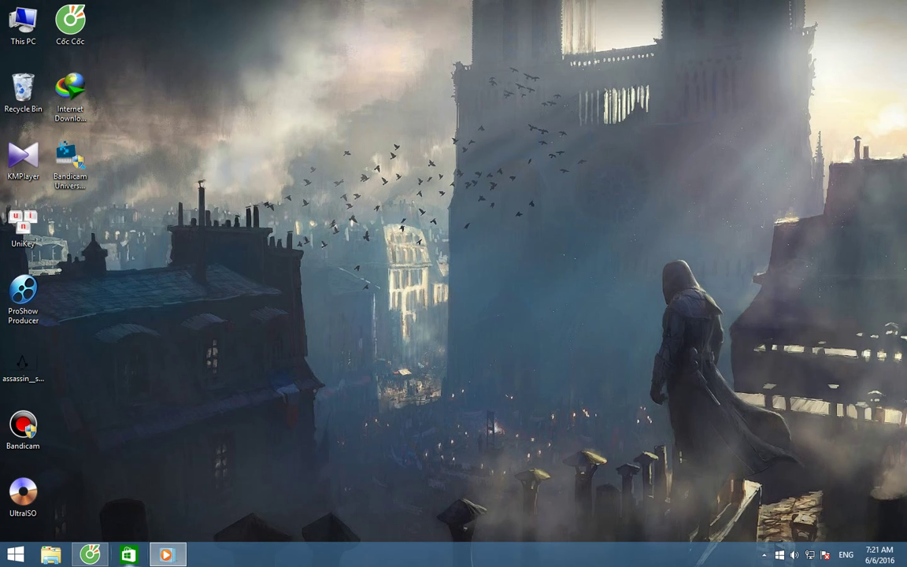
Step: Switch to the Cốc Cốc browser and open the download link in the DirectX 11 article on kenhreview.com
left_click(90, 554)
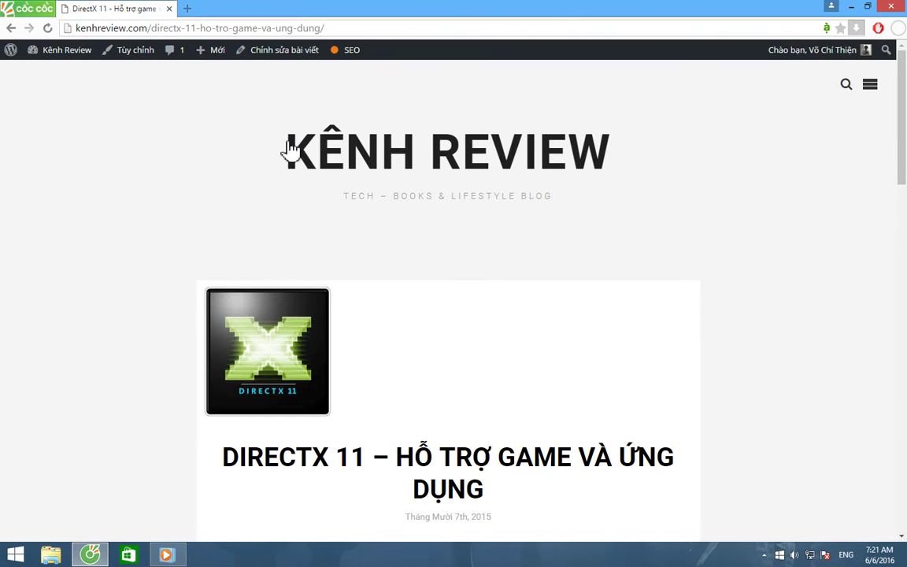
left_click_drag(905, 140, 905, 223)
left_click_drag(217, 146, 367, 143)
left_click_drag(905, 211, 905, 284)
scroll(904, 331, "down", 2)
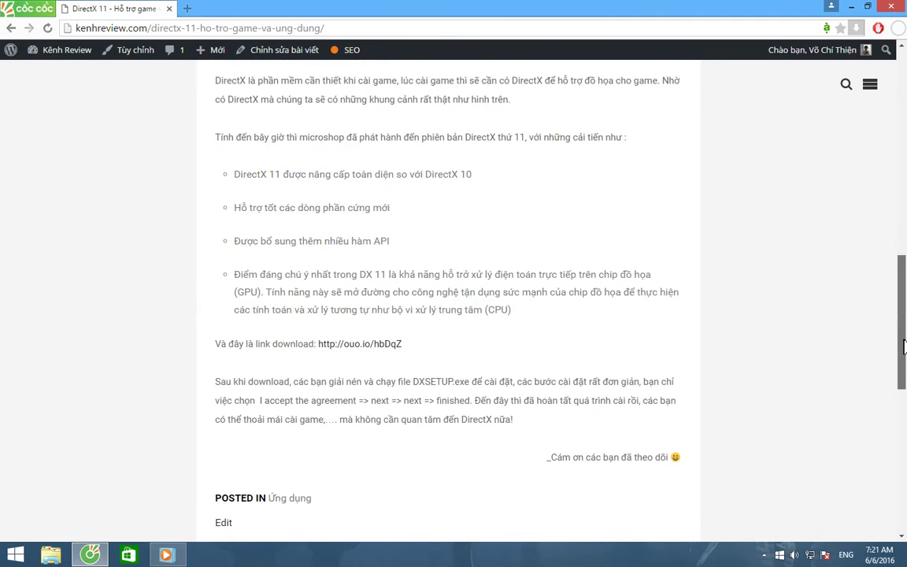
scroll(904, 326, "up", 1)
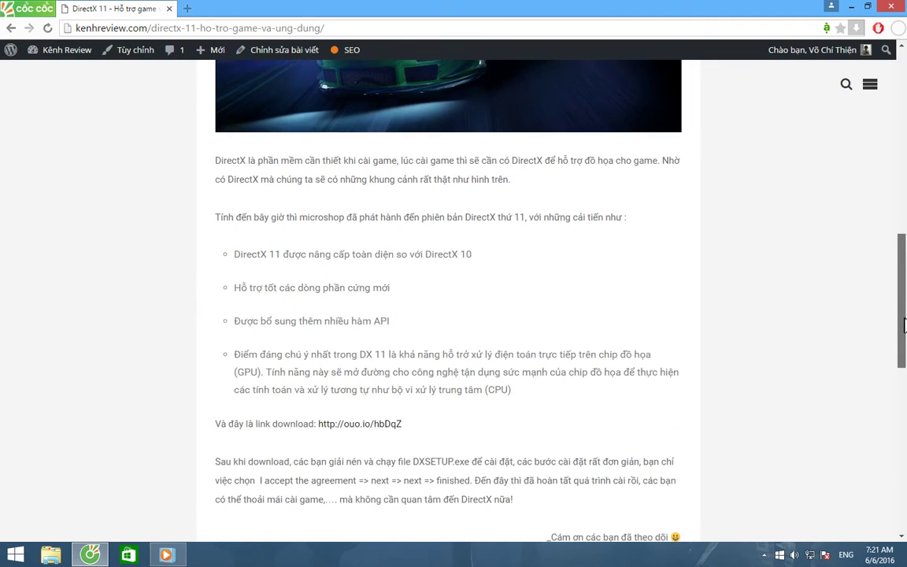
left_click_drag(904, 326, 904, 356)
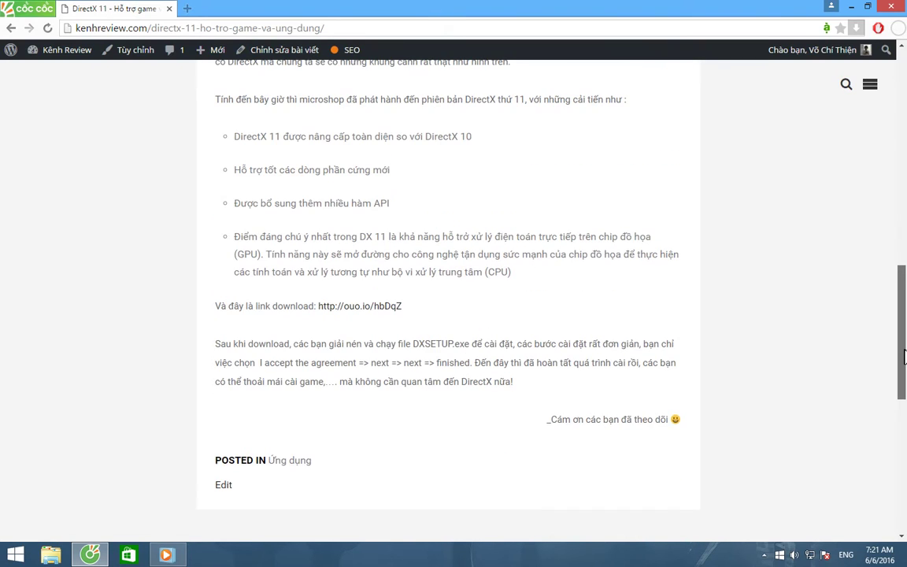
left_click(355, 313)
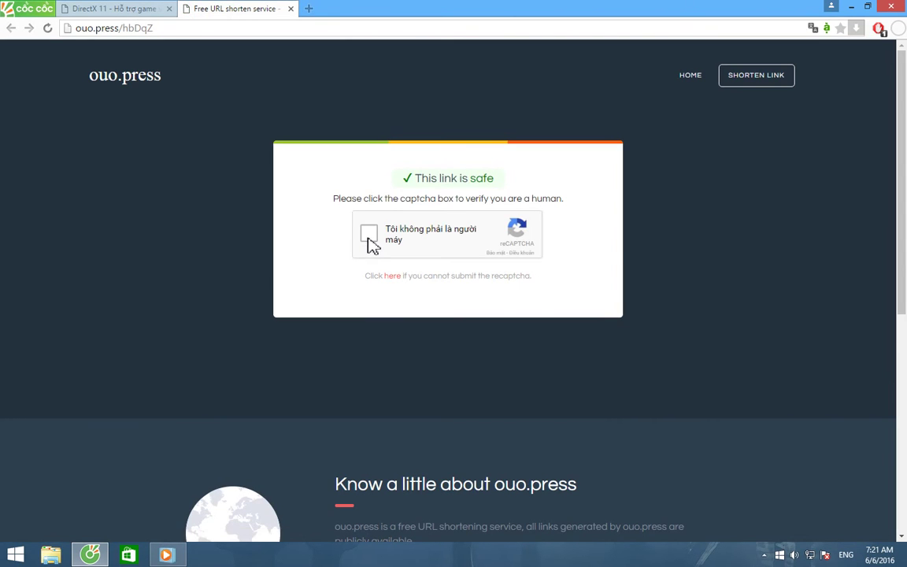
Step: Complete the human verification on ouo.press and get the link to the DirectX 11.rar file
left_click(369, 236)
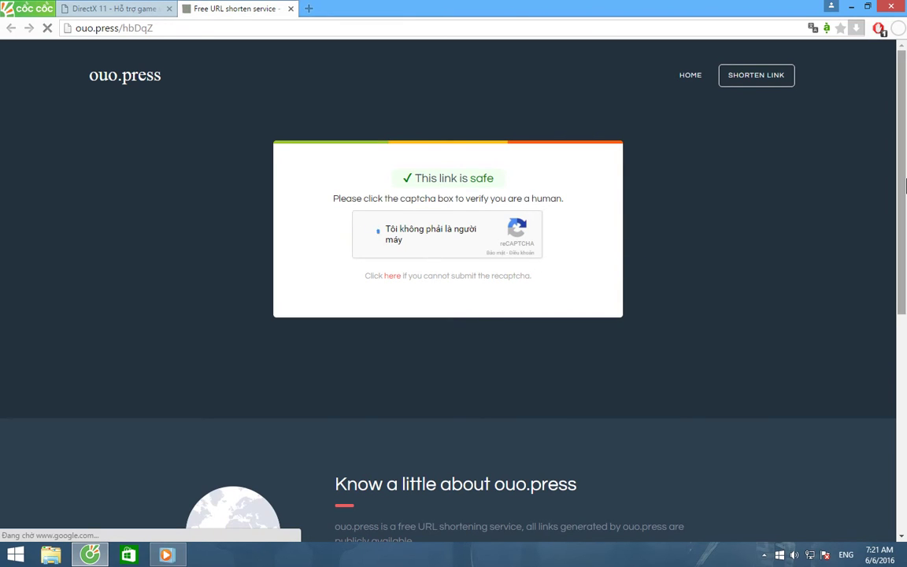
left_click_drag(906, 186, 906, 196)
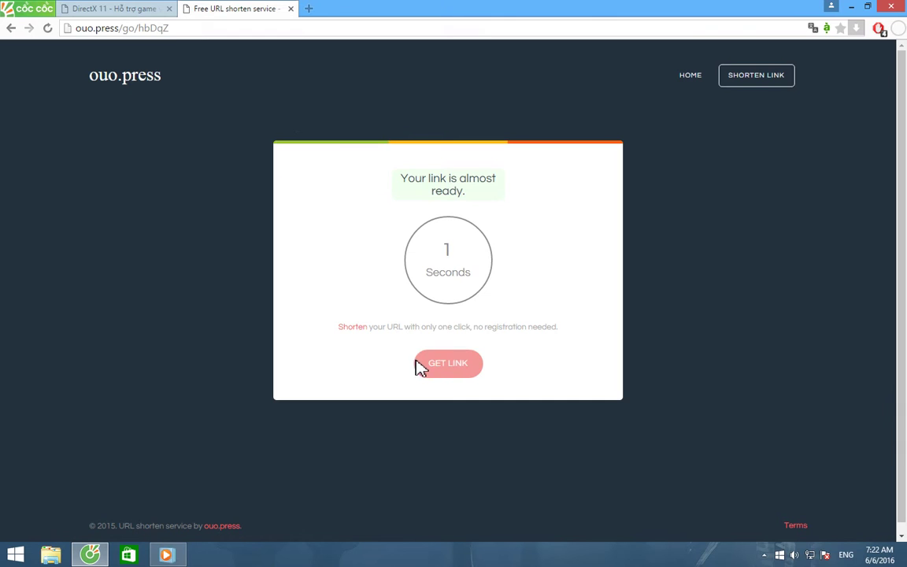
left_click(453, 374)
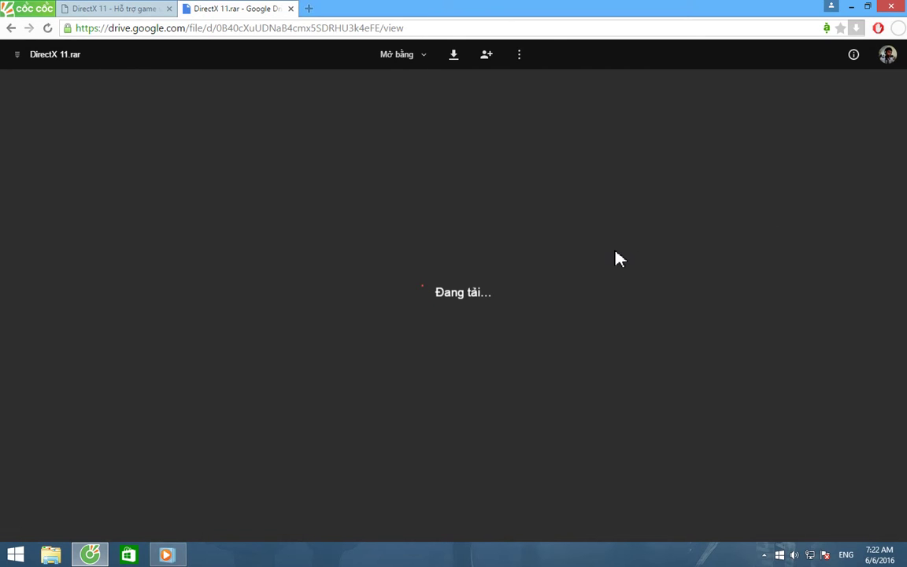
Step: Open the Google Drive download page for DirectX 11.rar and close its tab again
left_click(403, 251)
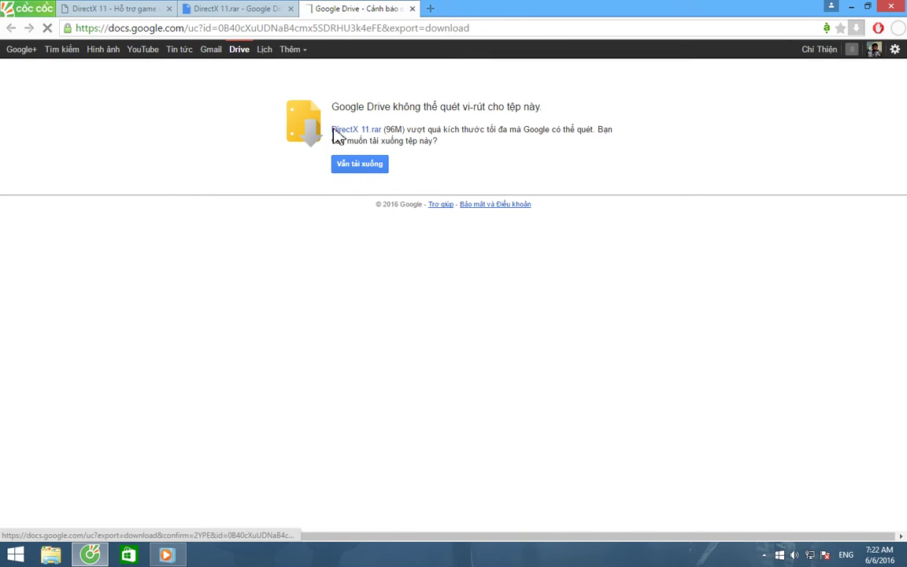
left_click(412, 8)
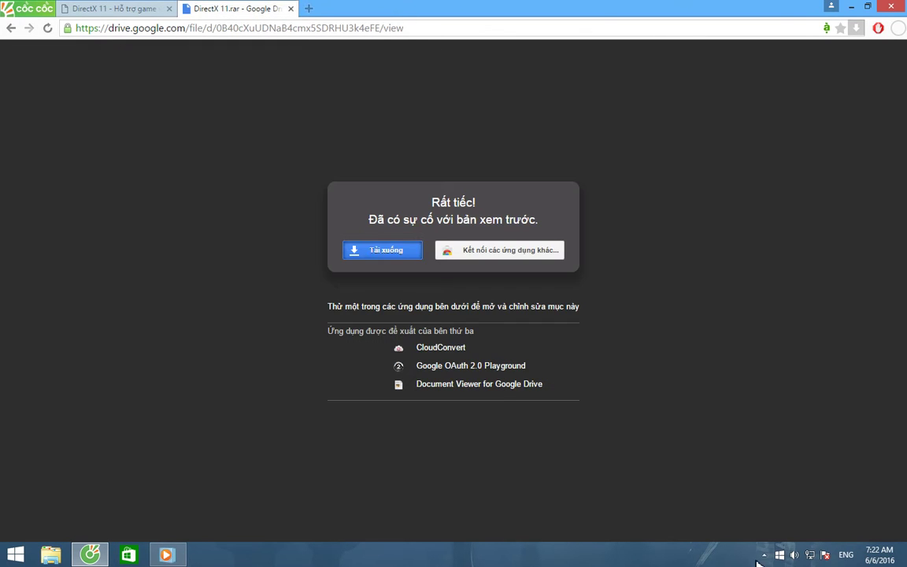
Step: Switch to Internet Download Manager, open the downloaded DirectX 11.rar, and close the download manager and the browser
left_click(743, 470)
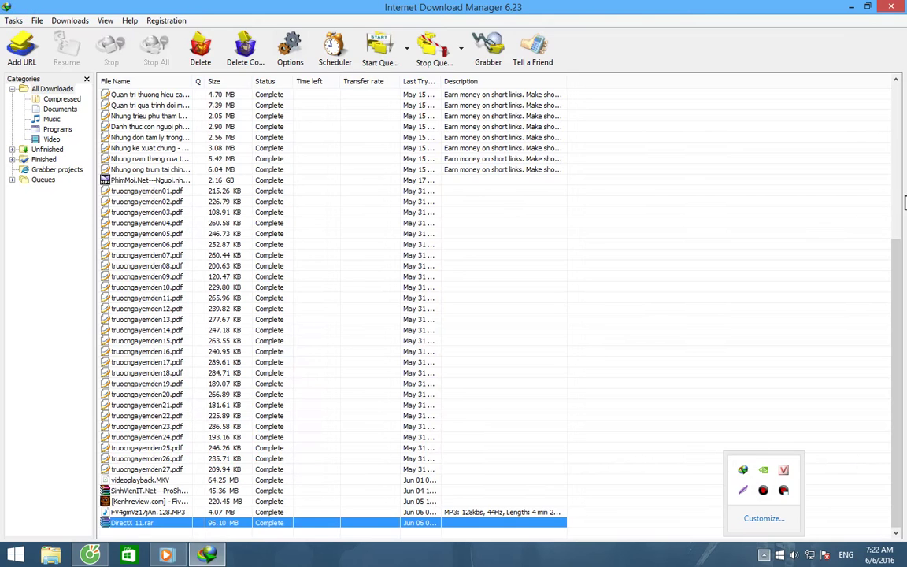
double_click(161, 521)
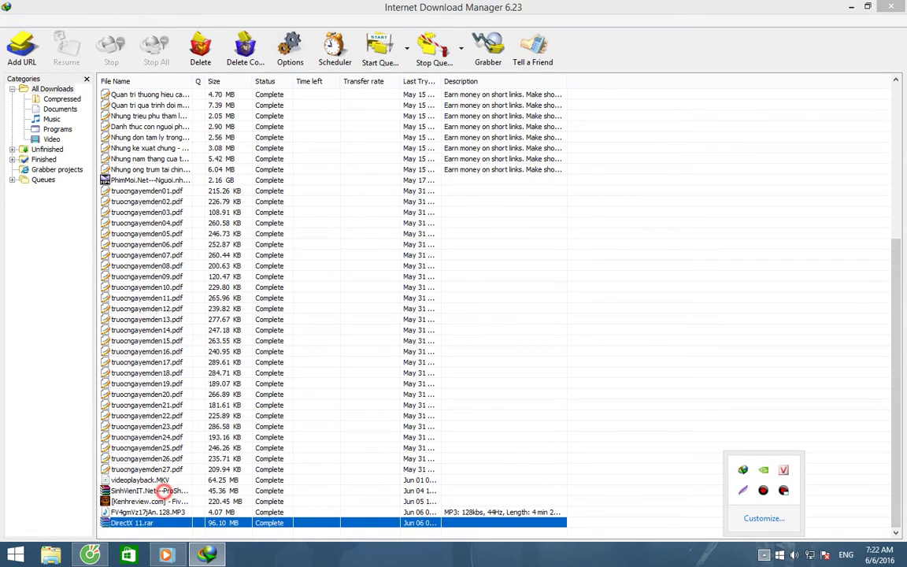
key("Escape")
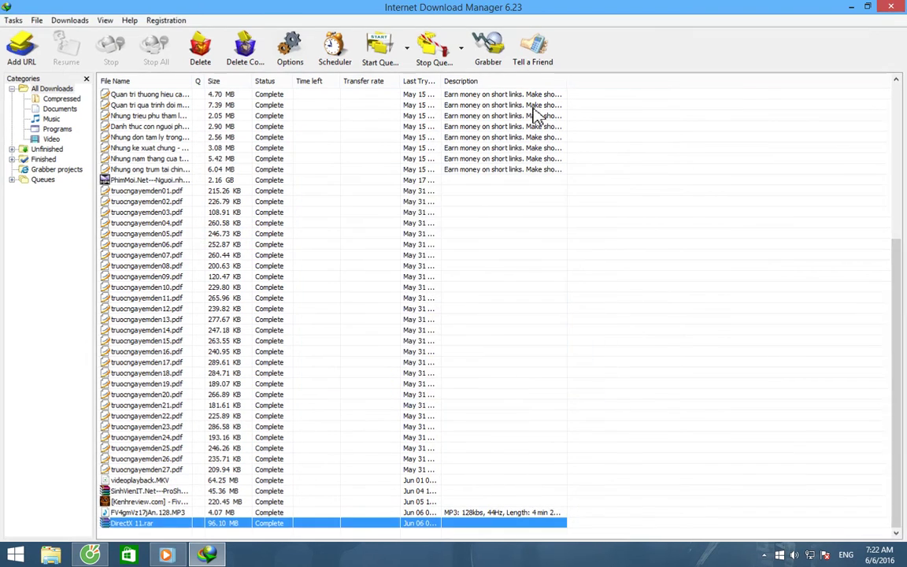
key("alt+F4")
left_click(290, 9)
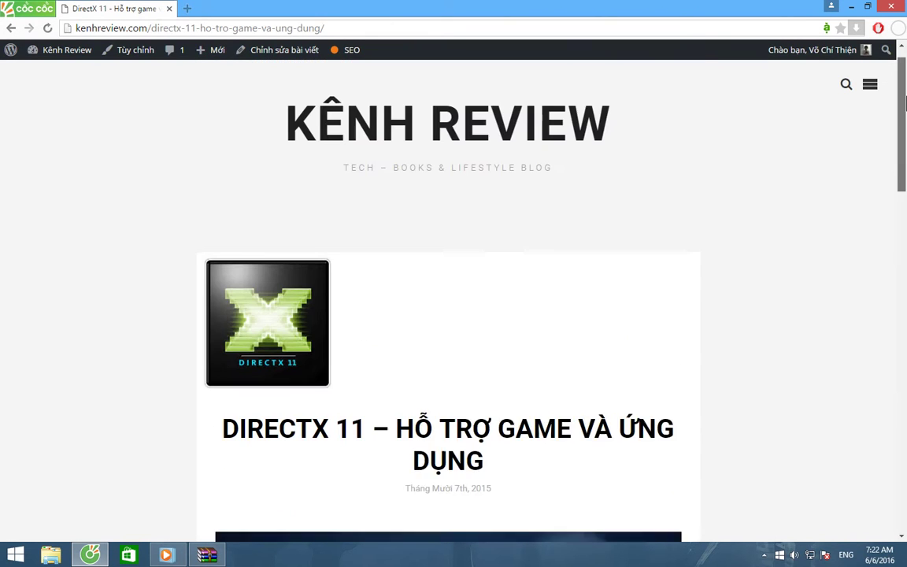
left_click(896, 11)
Step: Run DXSETUP.exe from the DirectX 11 folder inside the archive and allow it to make changes to the computer
key("Down")
key("Return")
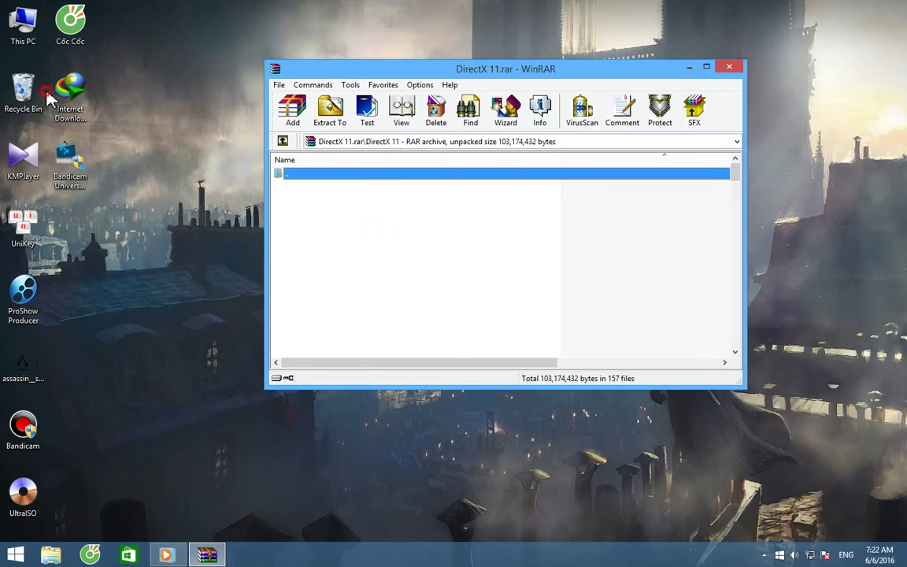
double_click(630, 68)
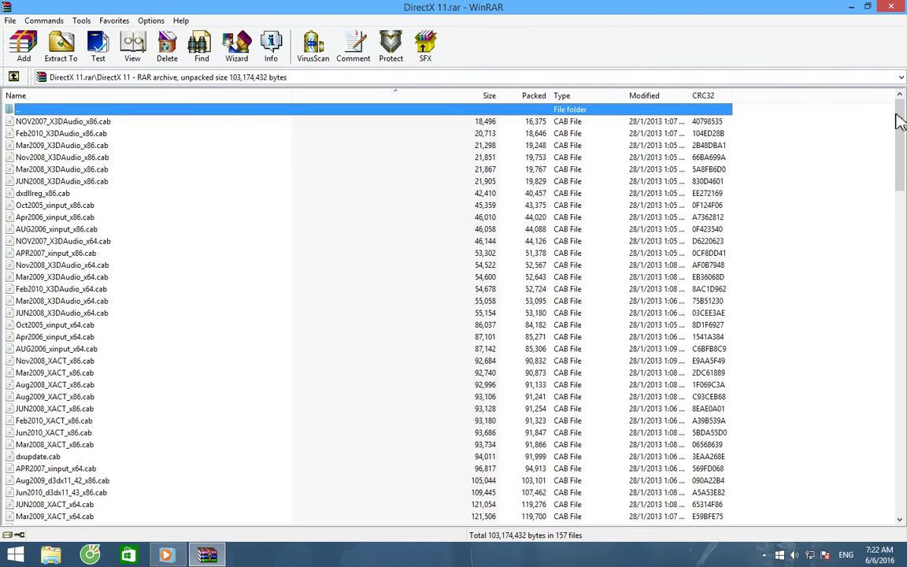
left_click_drag(898, 123, 886, 466)
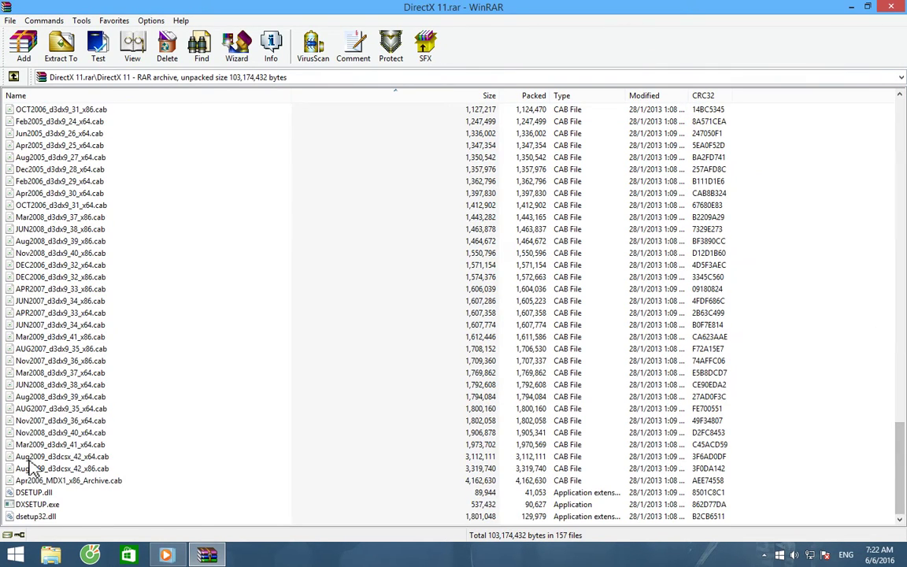
double_click(32, 504)
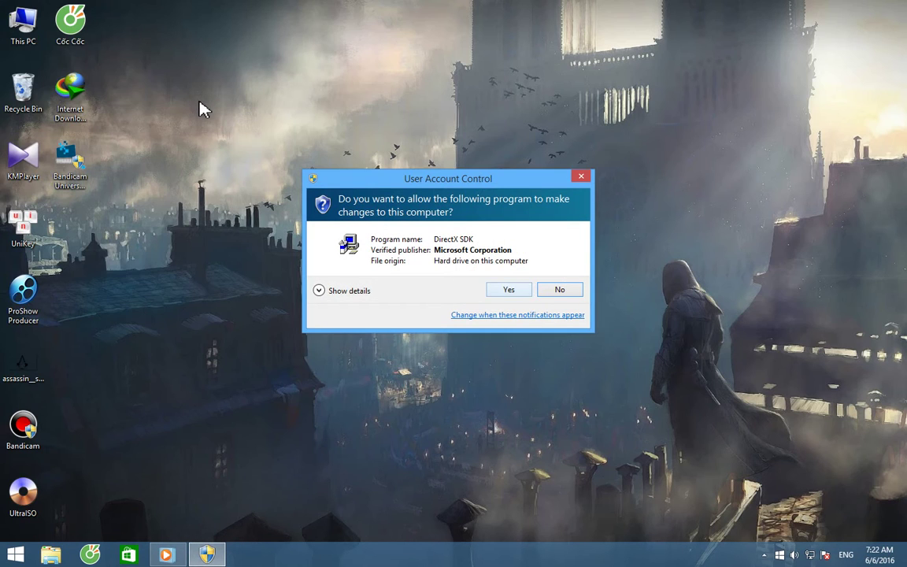
key("alt+y")
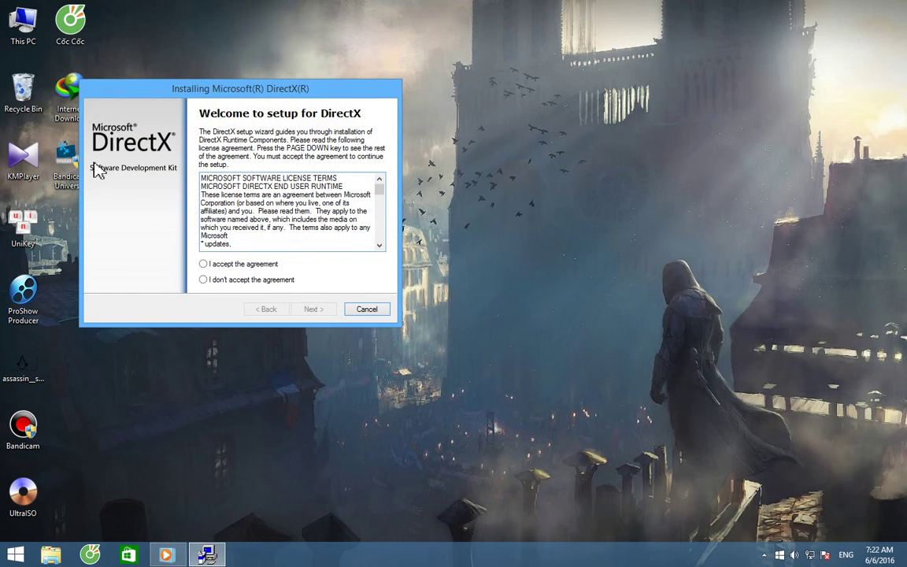
Step: Accept the DirectX license agreement, install the runtime components and finish the setup wizard
key("alt+a")
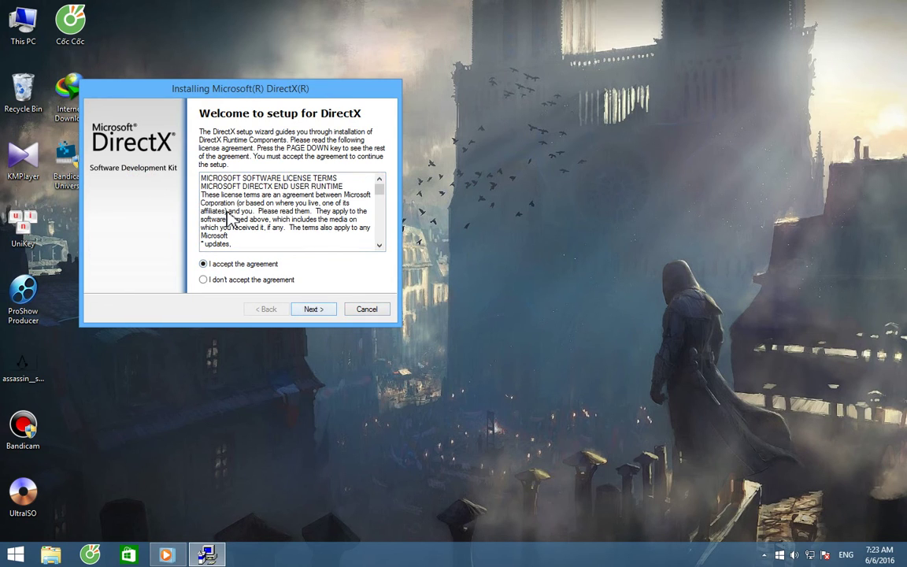
key("alt+n")
key("alt+n")
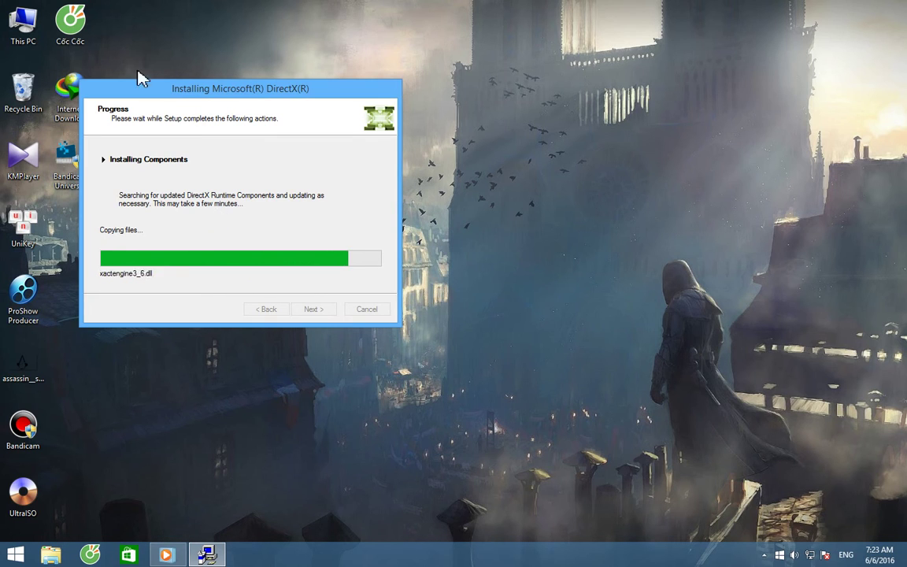
left_click_drag(182, 88, 428, 88)
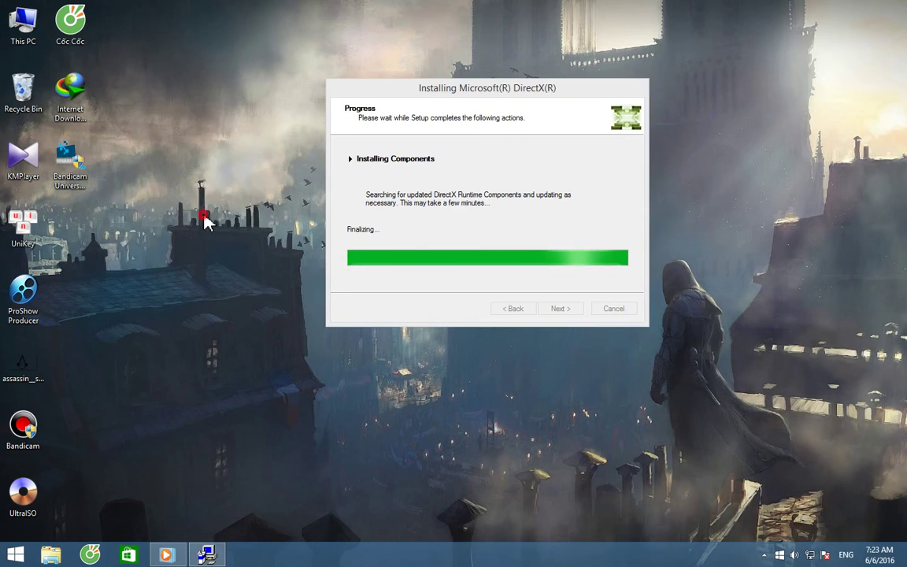
right_click(203, 211)
left_click(240, 246)
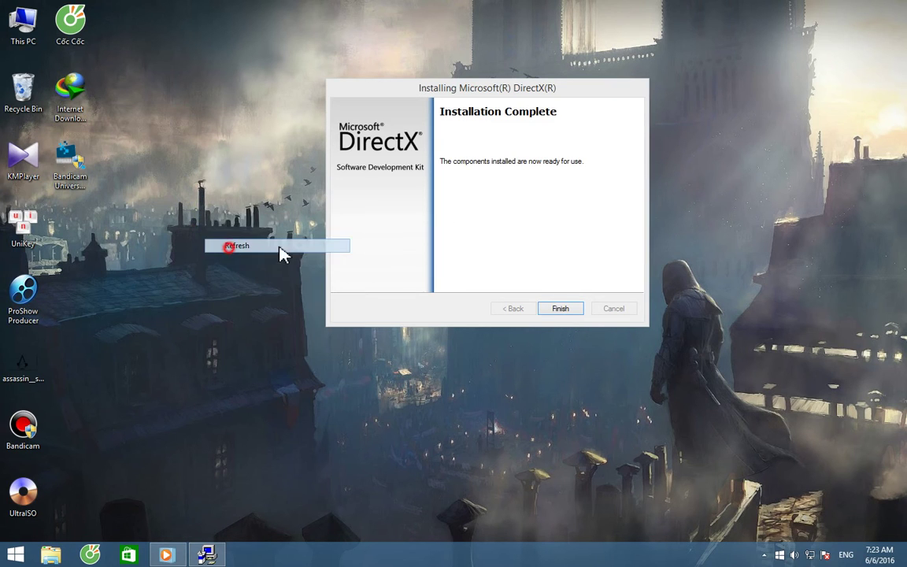
left_click(559, 308)
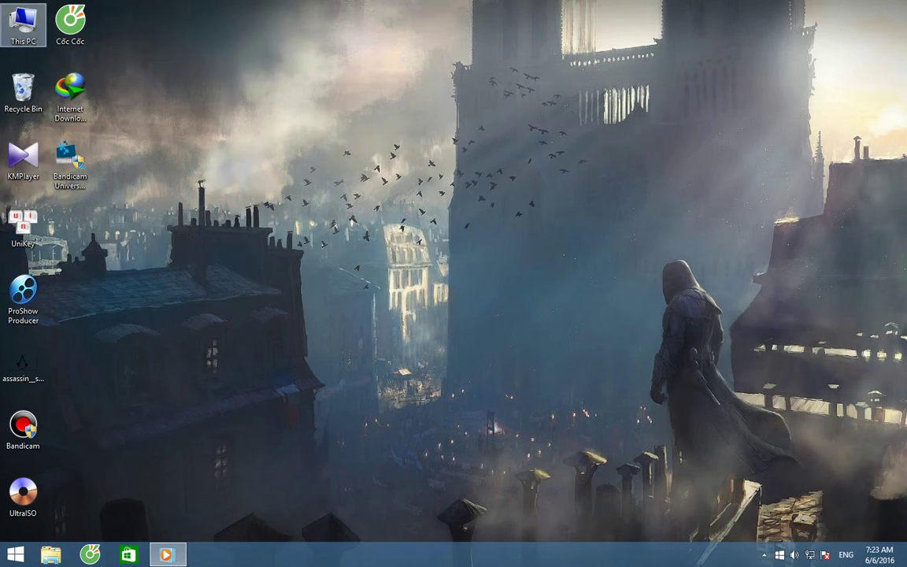
Step: Launch gta_sa.exe from the GTA San Andreas folder in Downloads and enter Start Game in the main menu
double_click(23, 23)
left_click(63, 92)
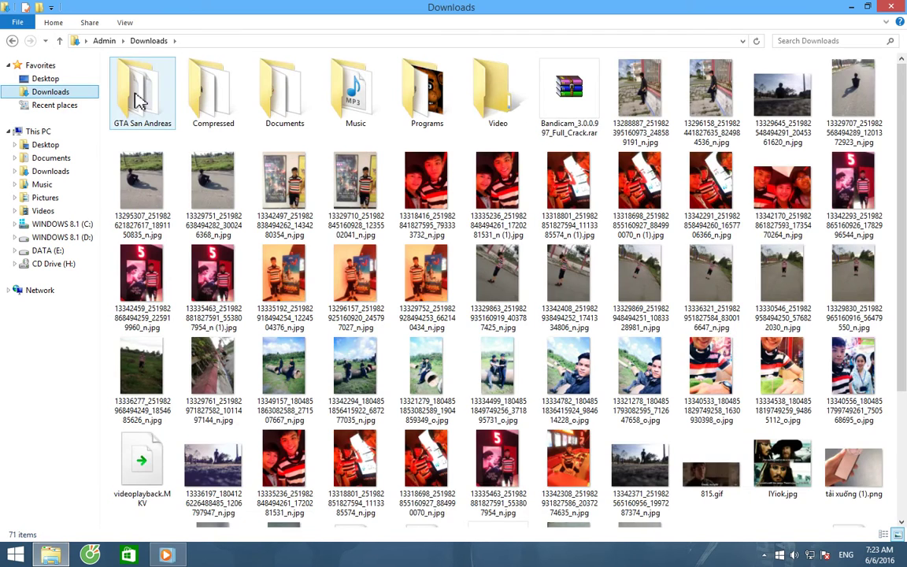
double_click(134, 94)
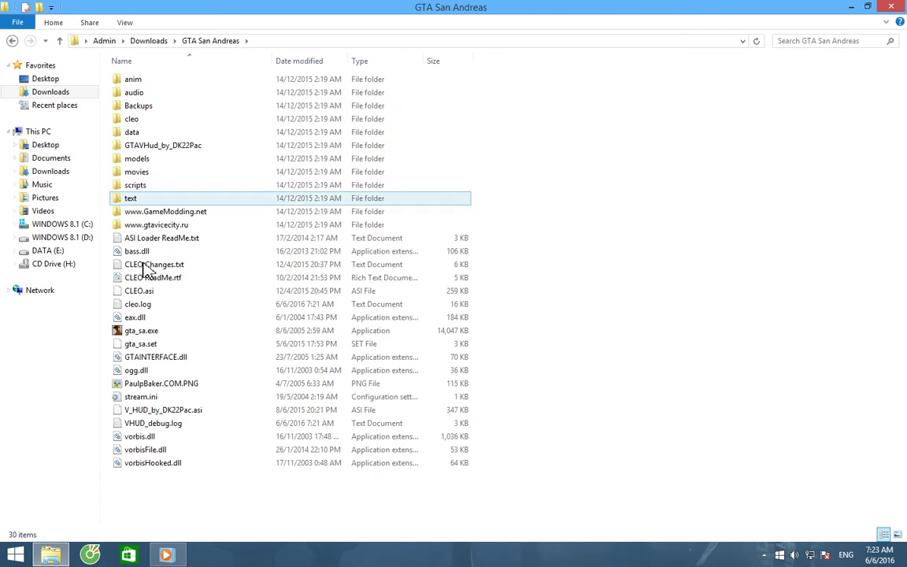
double_click(146, 330)
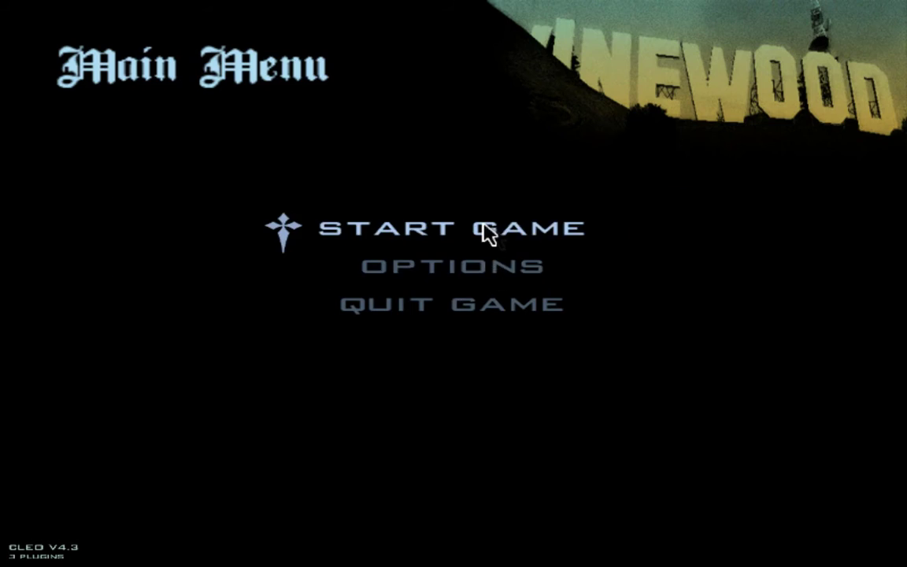
left_click(486, 231)
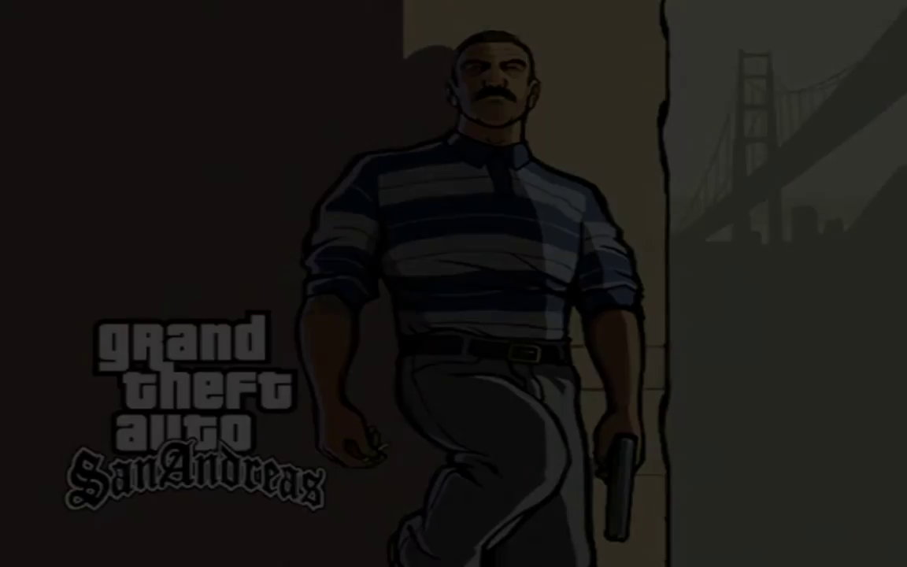